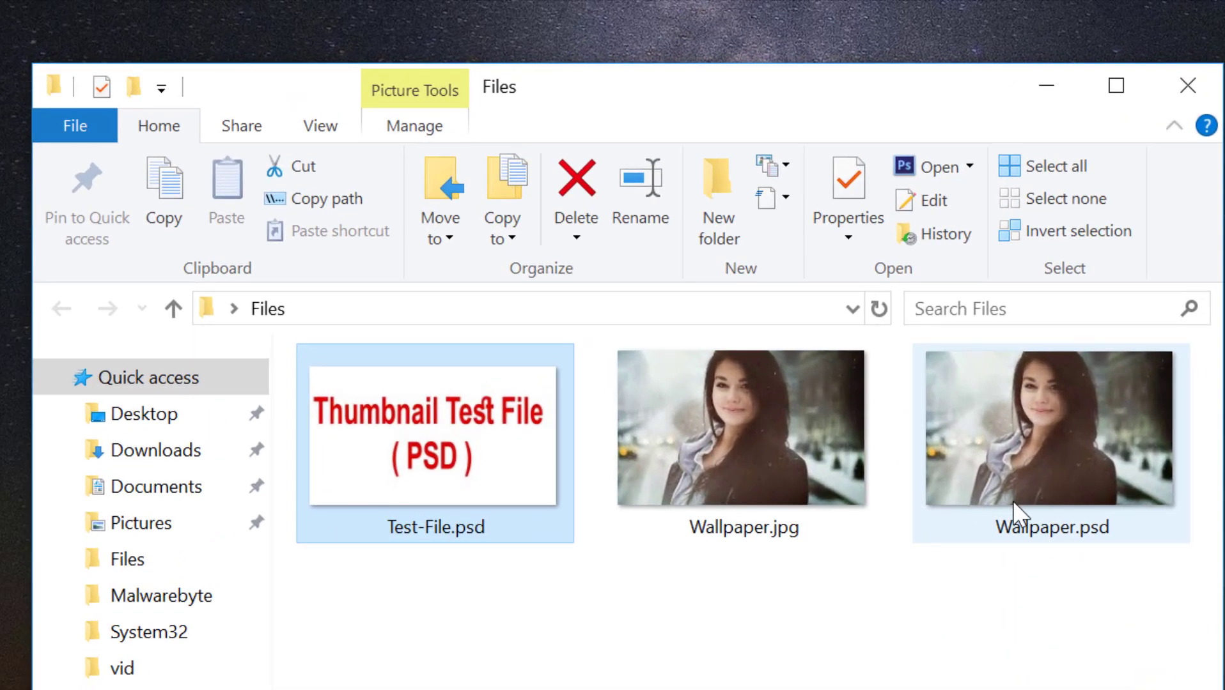
Select and deselect the PSD files in the Files folder, which show generic Photoshop icons
left_click(839, 323)
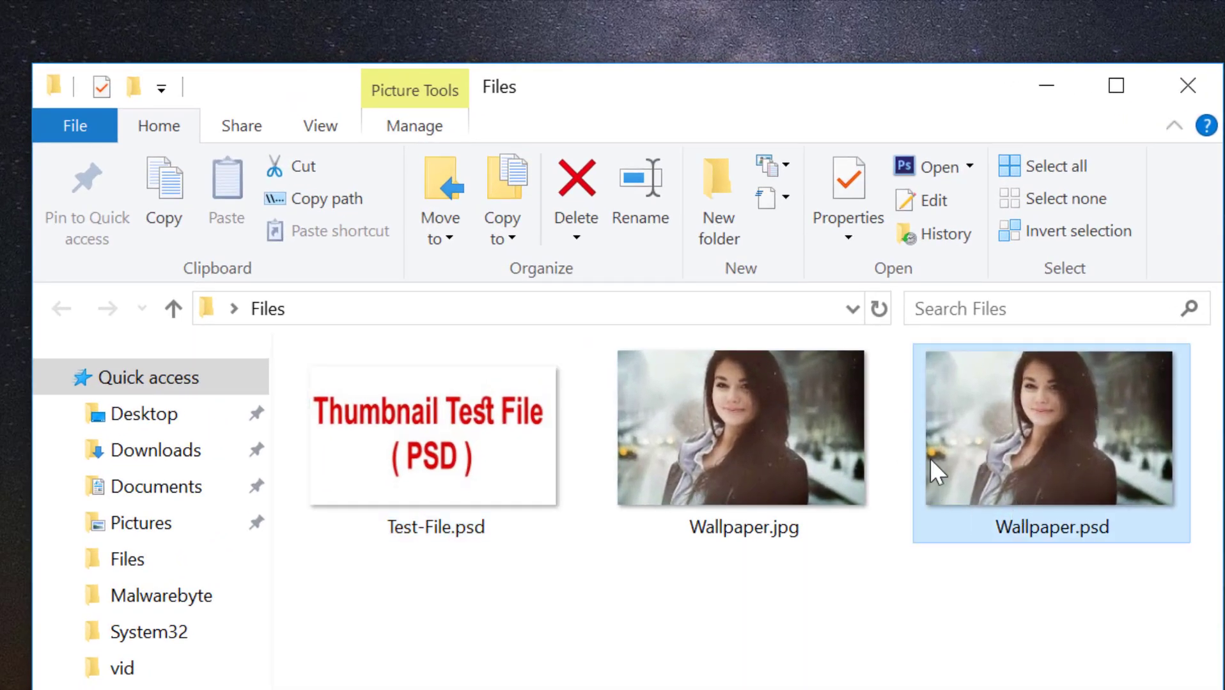
left_click(1013, 665)
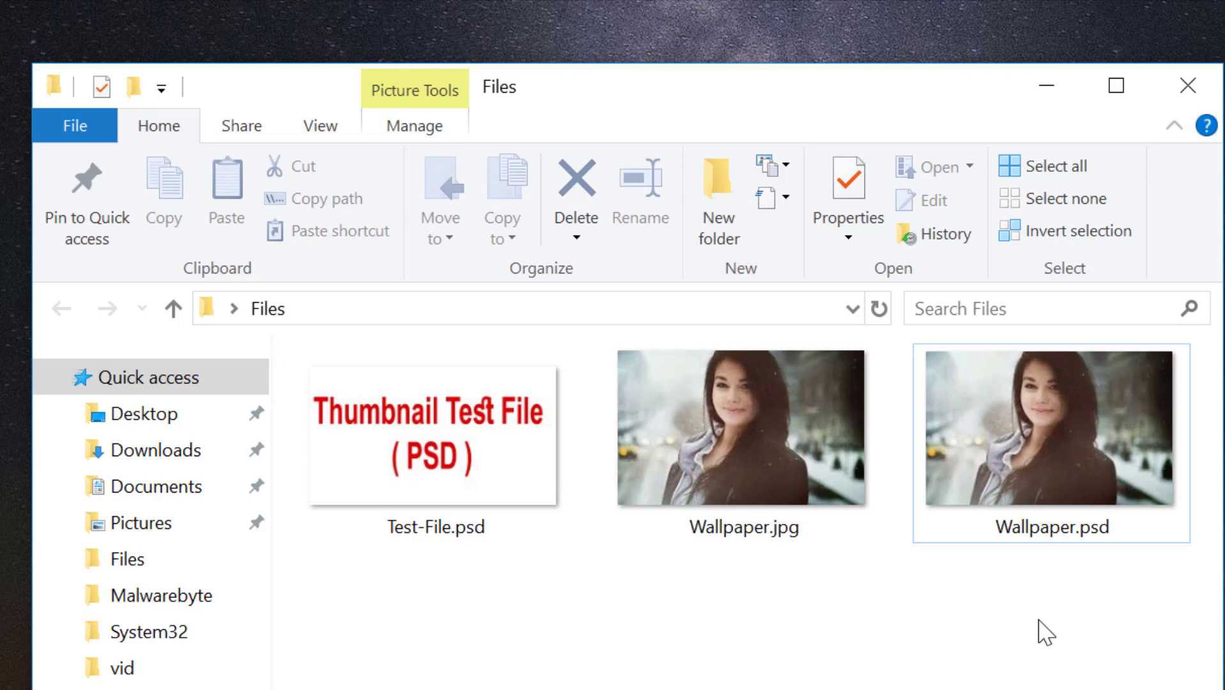
left_click(1077, 532)
left_click(1007, 665)
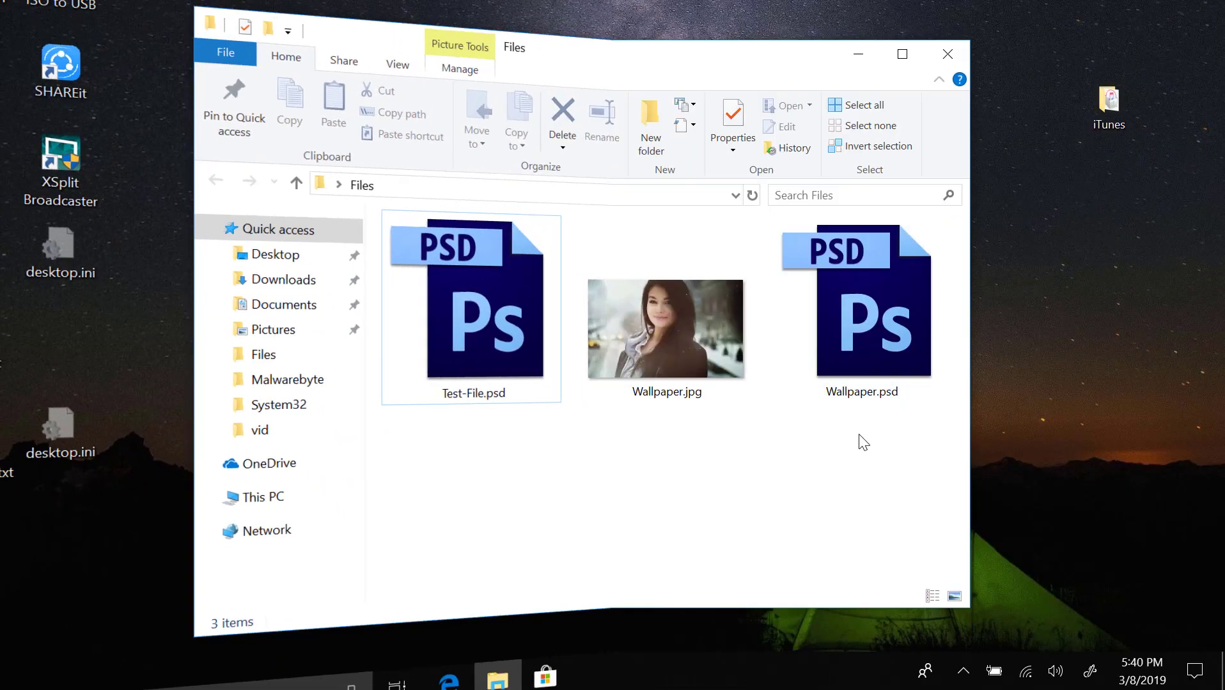
left_click_drag(906, 500, 639, 322)
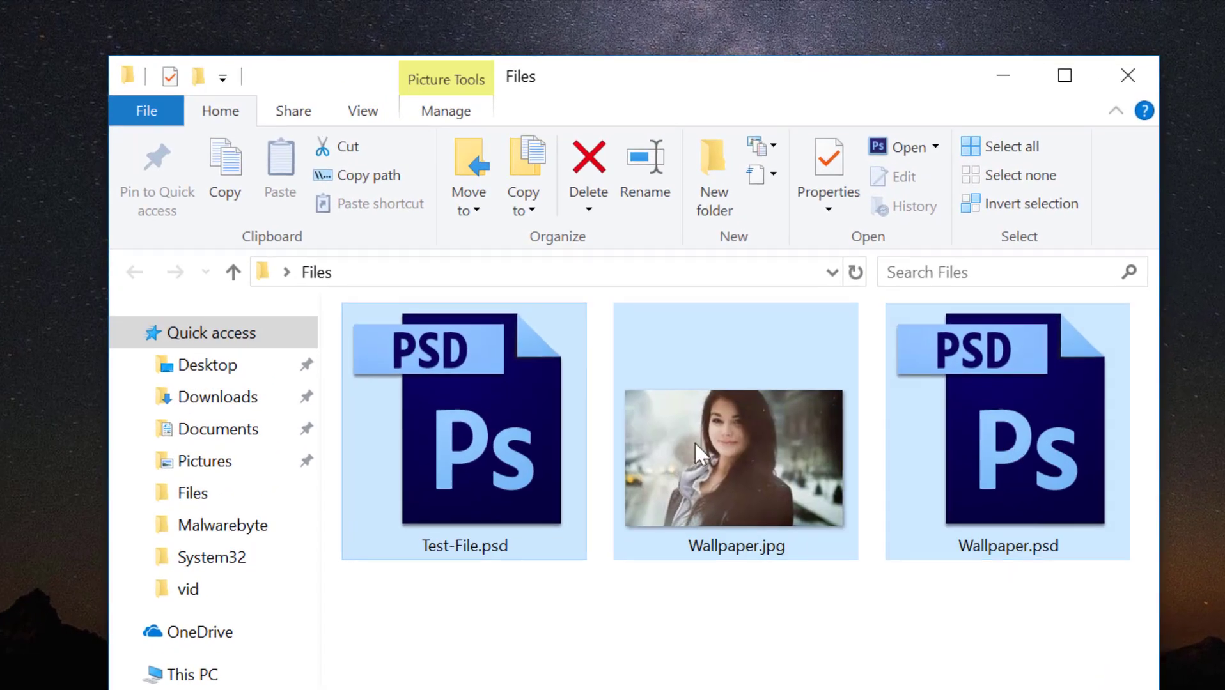
left_click(587, 662)
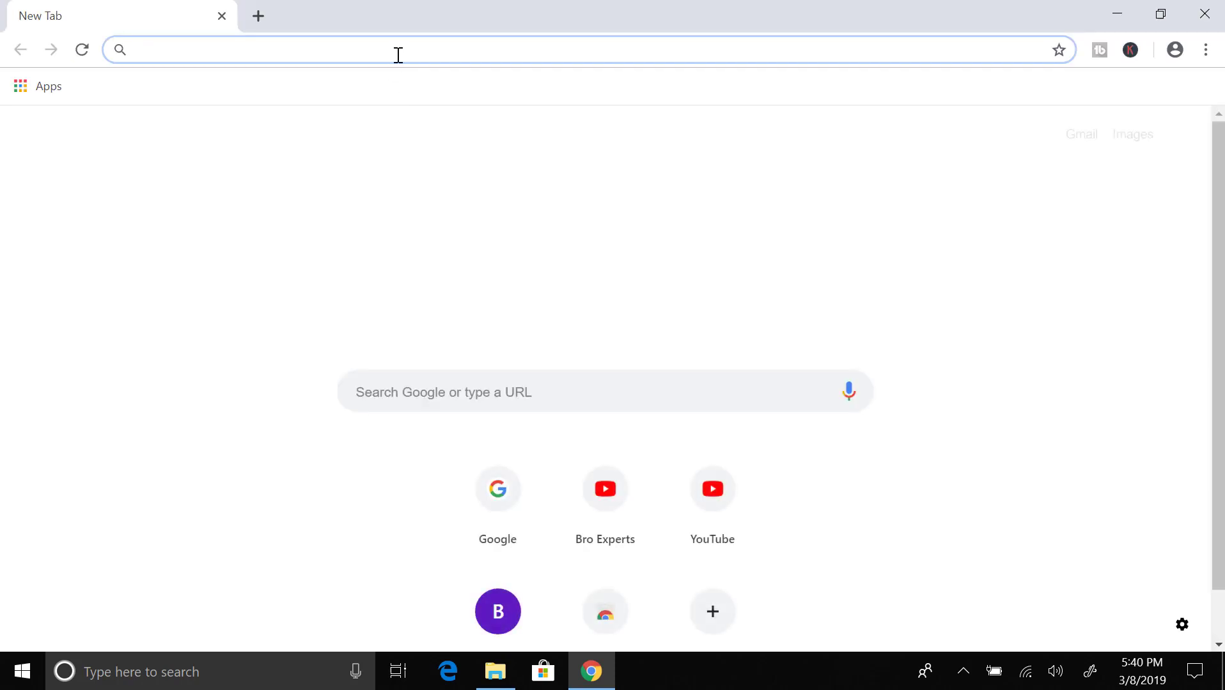
Search Google for 'sagethumb download' from Chrome's address bar
type("sagethun")
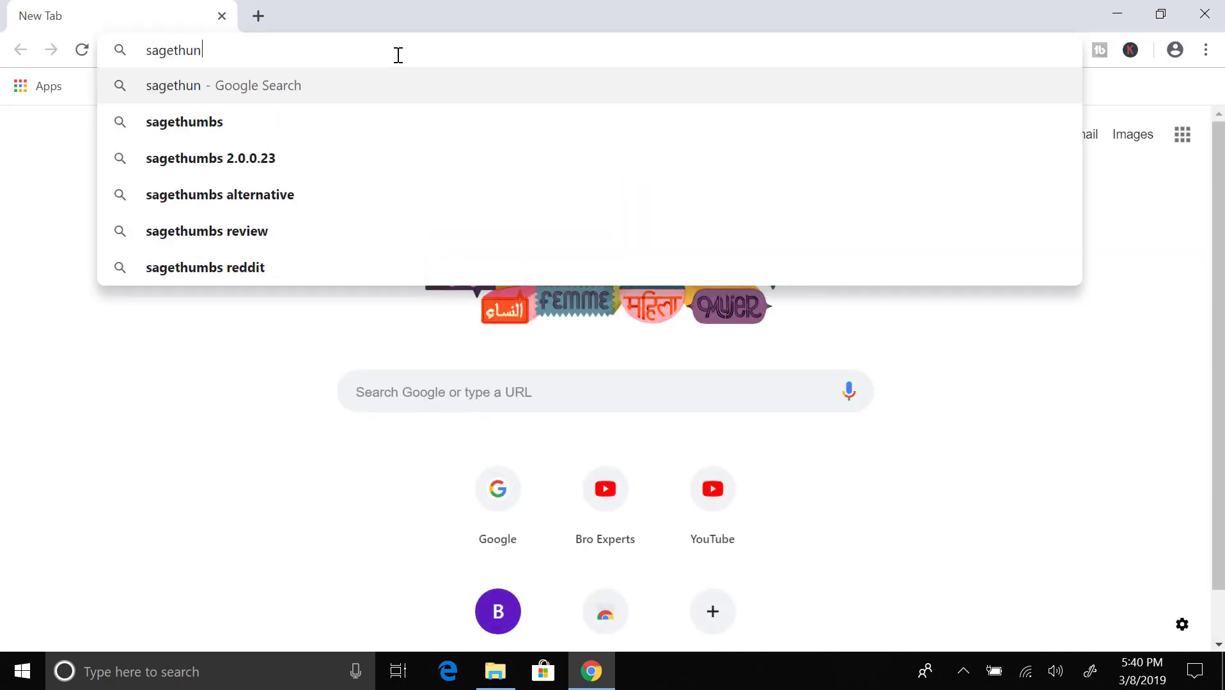
key("BackSpace")
type("mb")
key("BackSpace")
type("d")
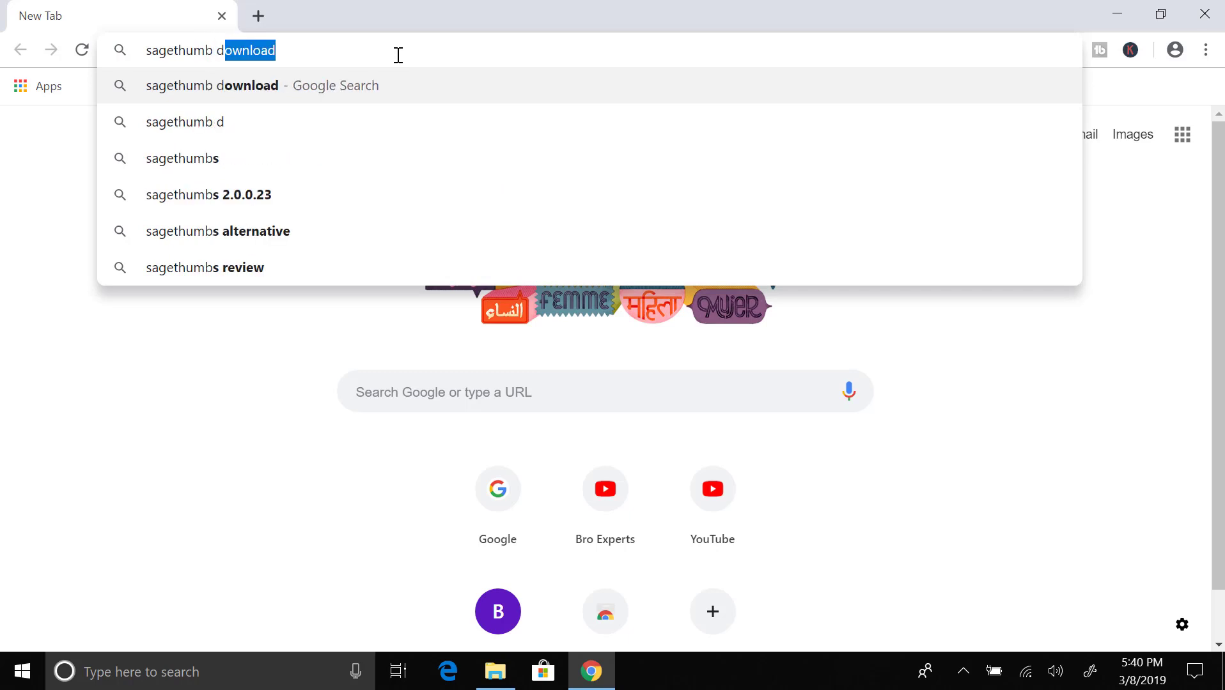
type("ownload")
key("Return")
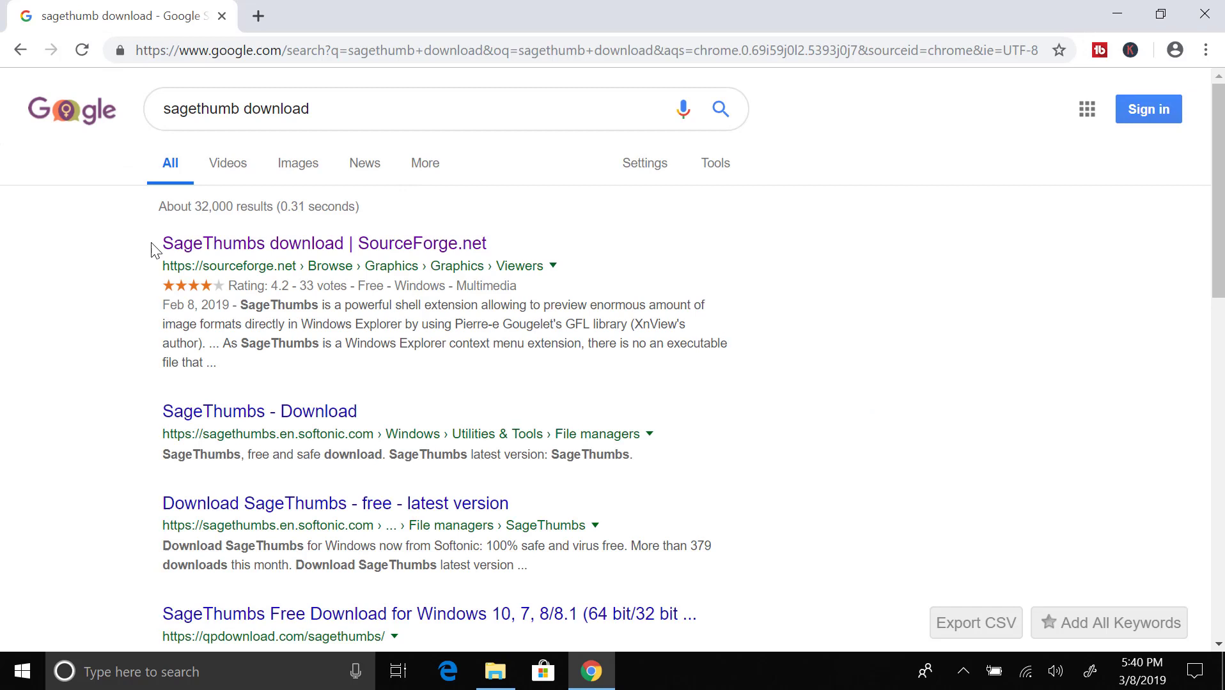
Open the SourceForge SageThumbs result and look over the project page
left_click(371, 250)
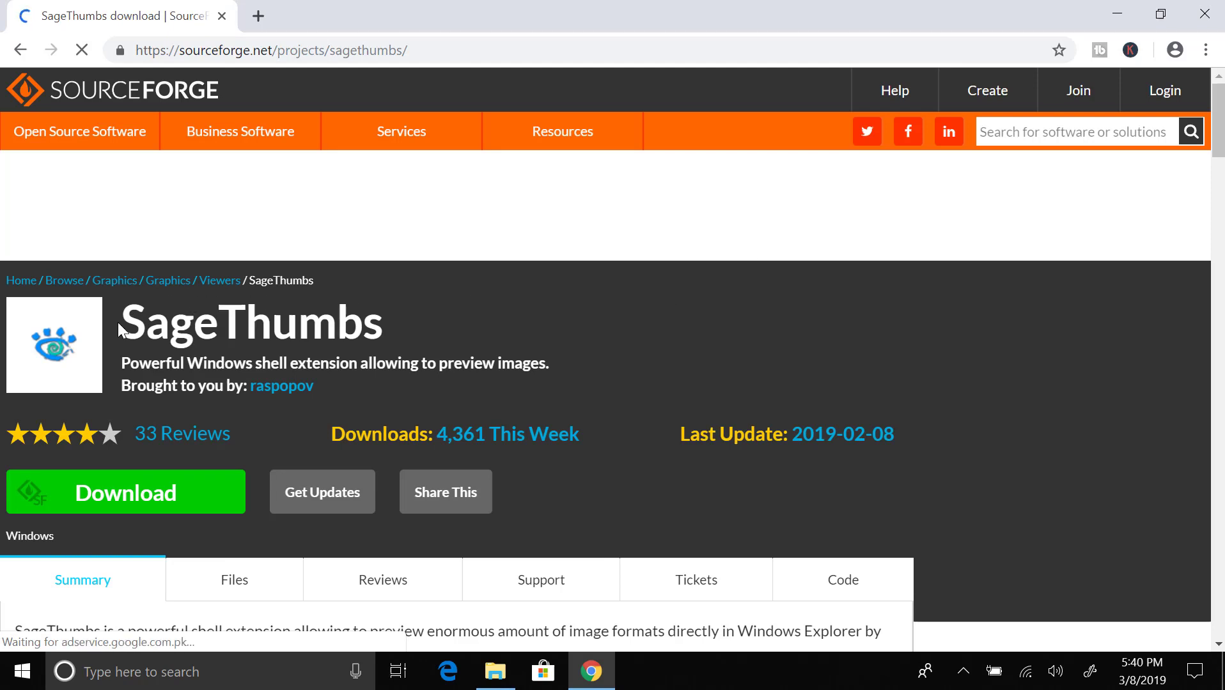
left_click_drag(119, 322, 337, 323)
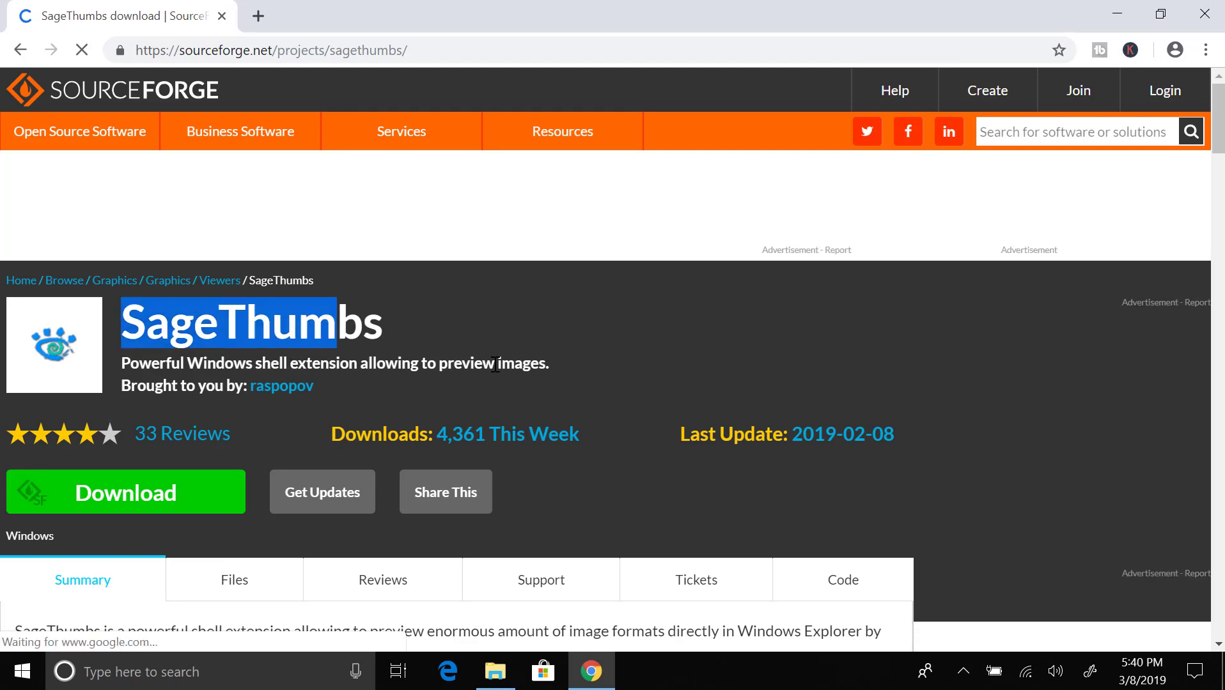
left_click(608, 323)
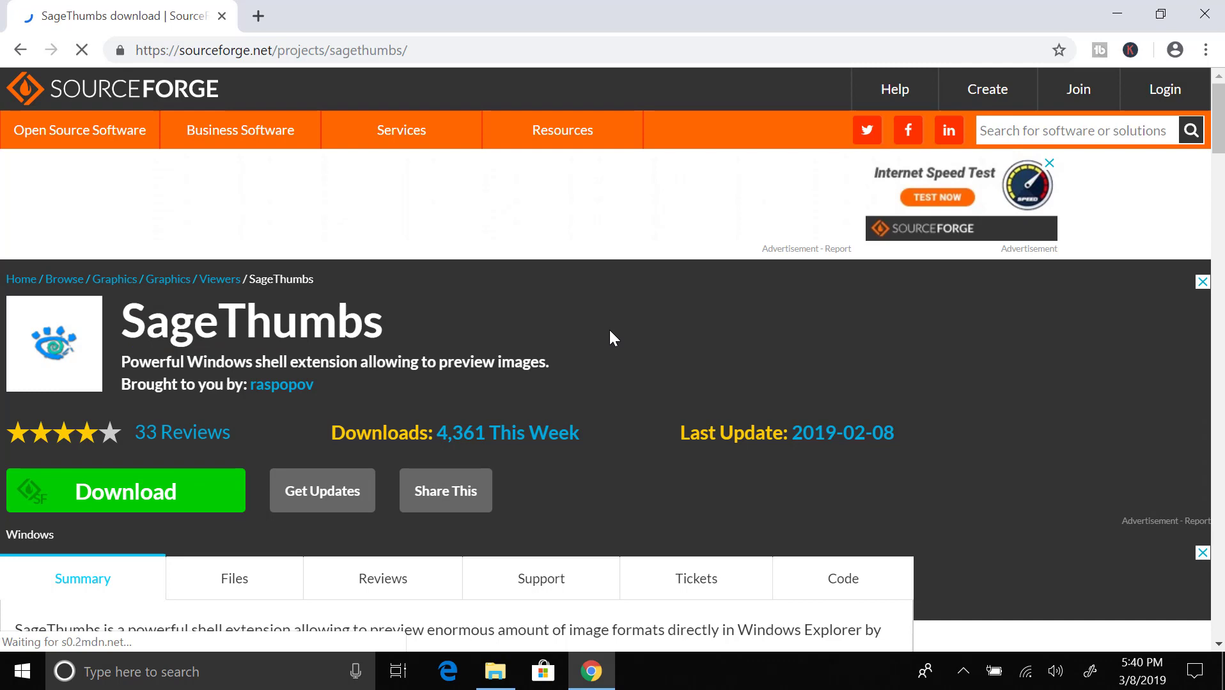
scroll(609, 328, "down", 3)
scroll(601, 336, "down", 3)
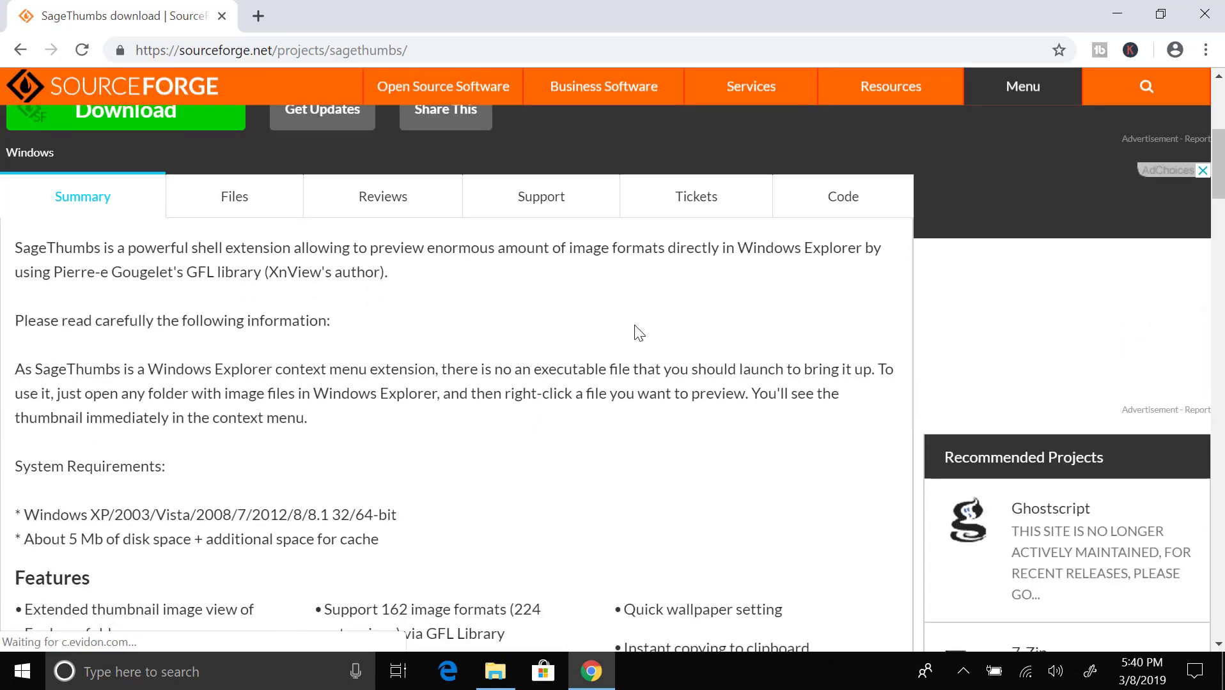
Download the sagethumbs_2.0.0.23_setup.exe installer and run it
scroll(636, 329, "up", 5)
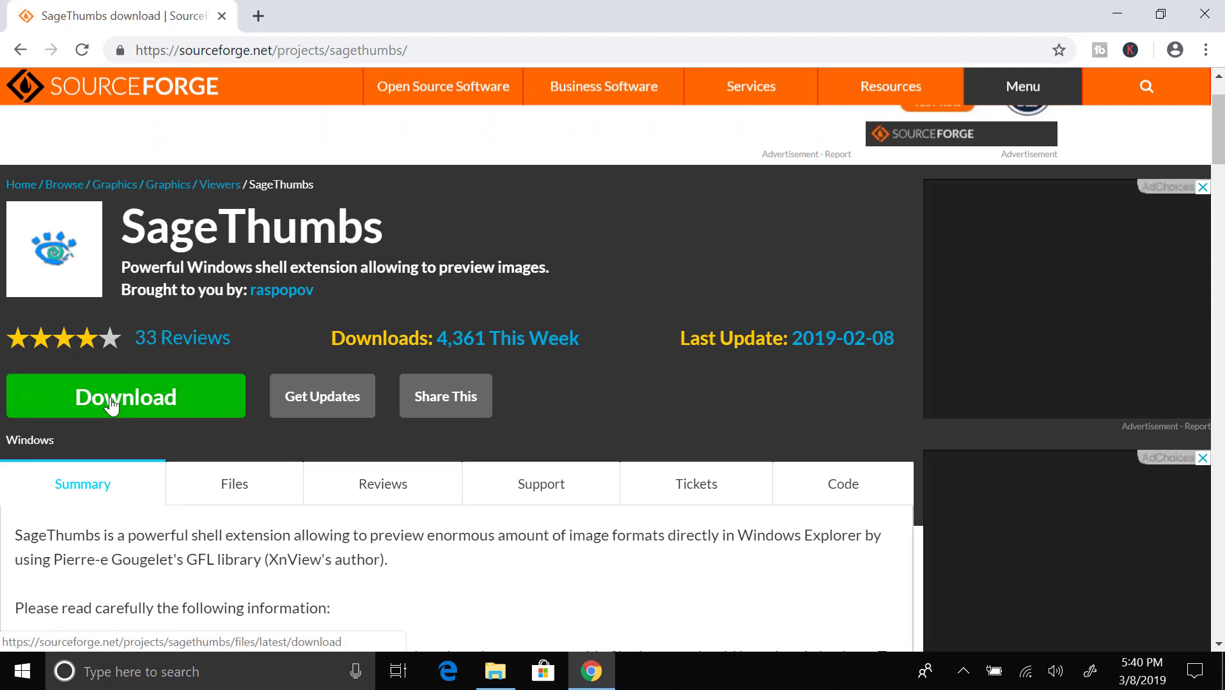
left_click(165, 413)
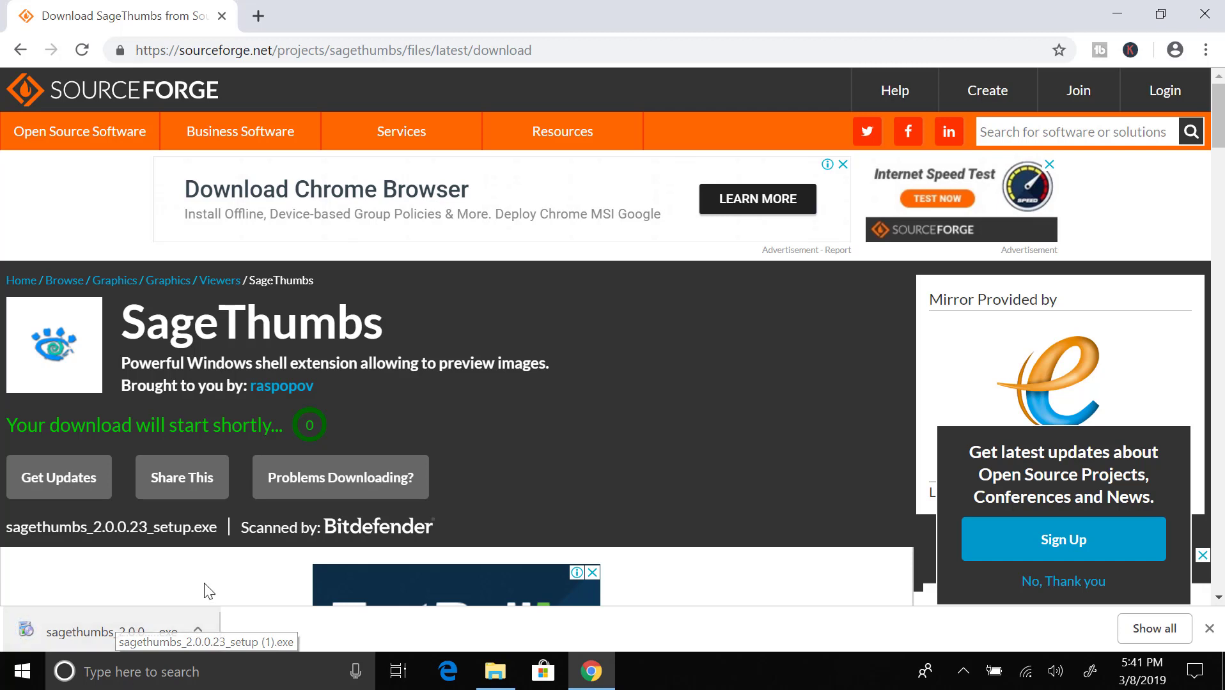
left_click(77, 635)
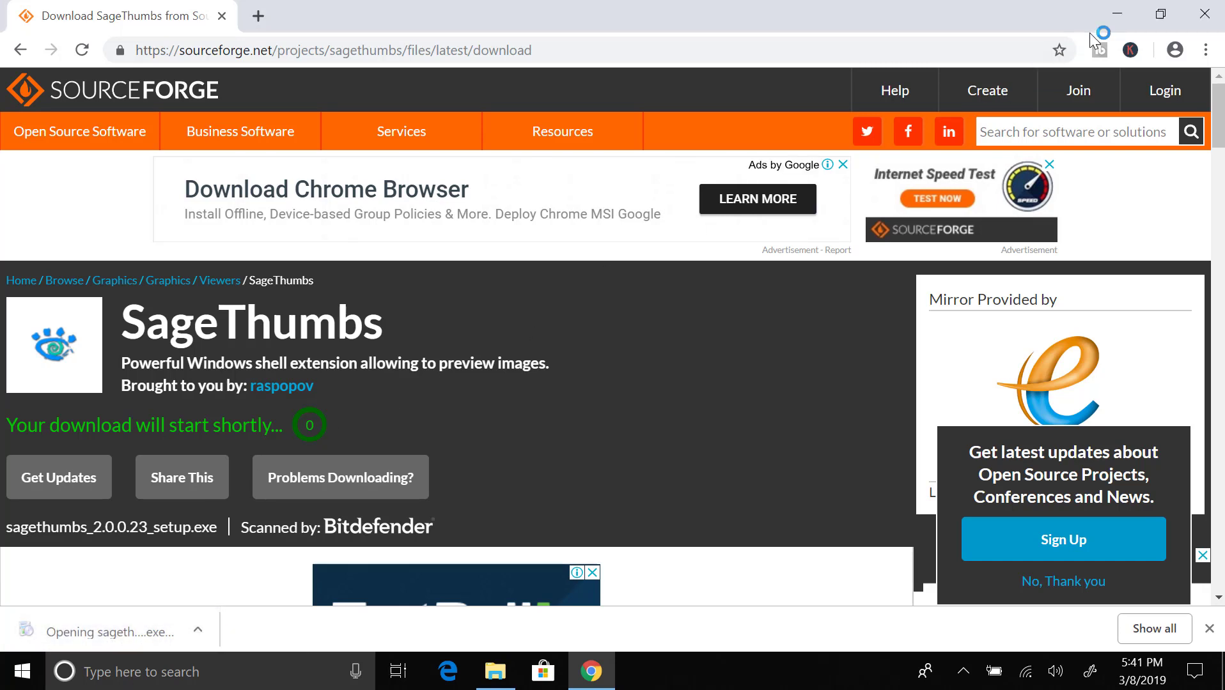
Install SageThumbs in English with default components, install folder and Start Menu folder
left_click(1117, 14)
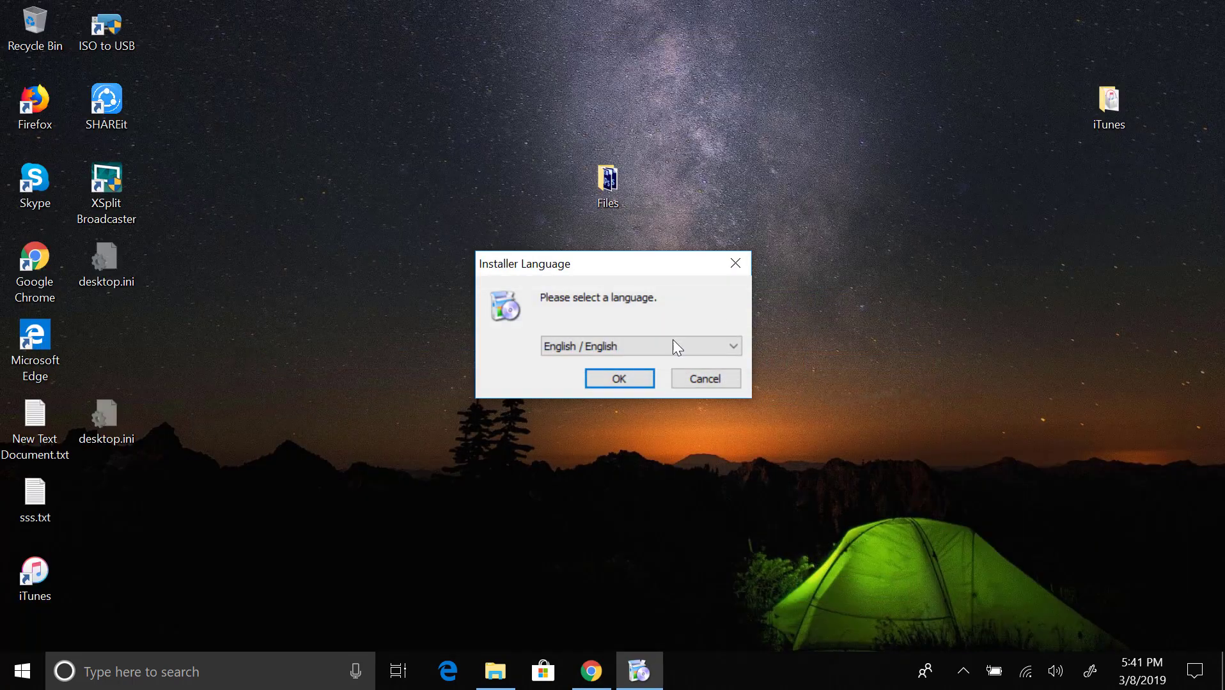
left_click(606, 378)
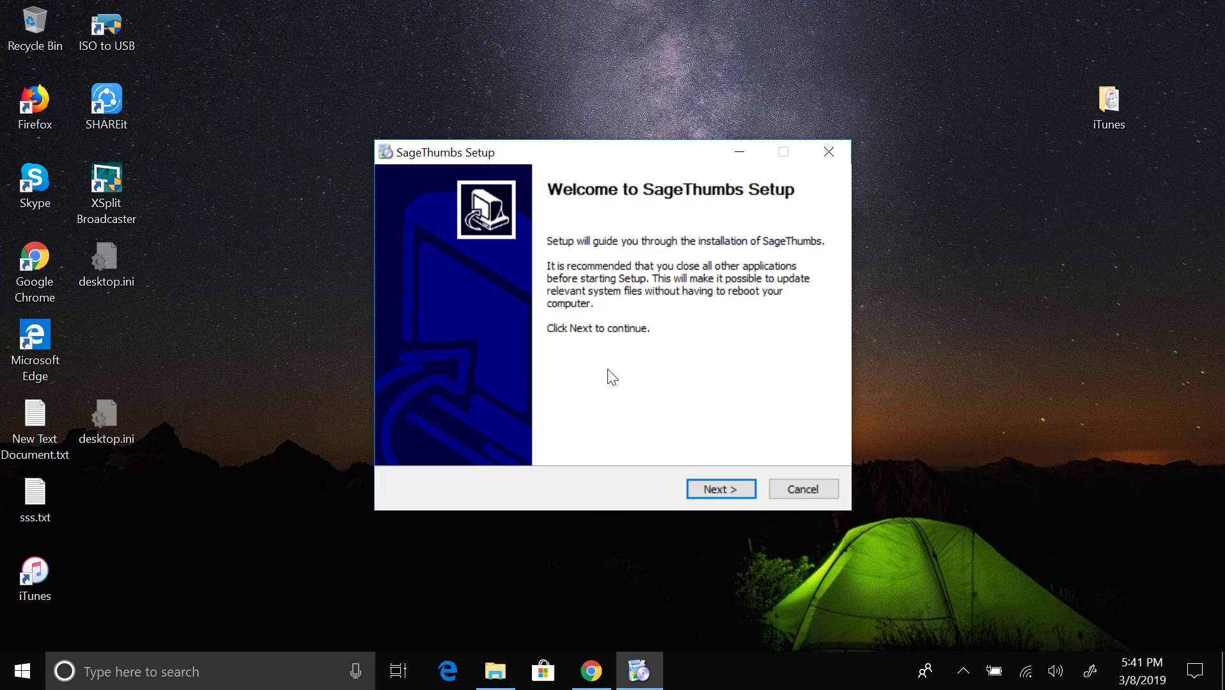
left_click(712, 497)
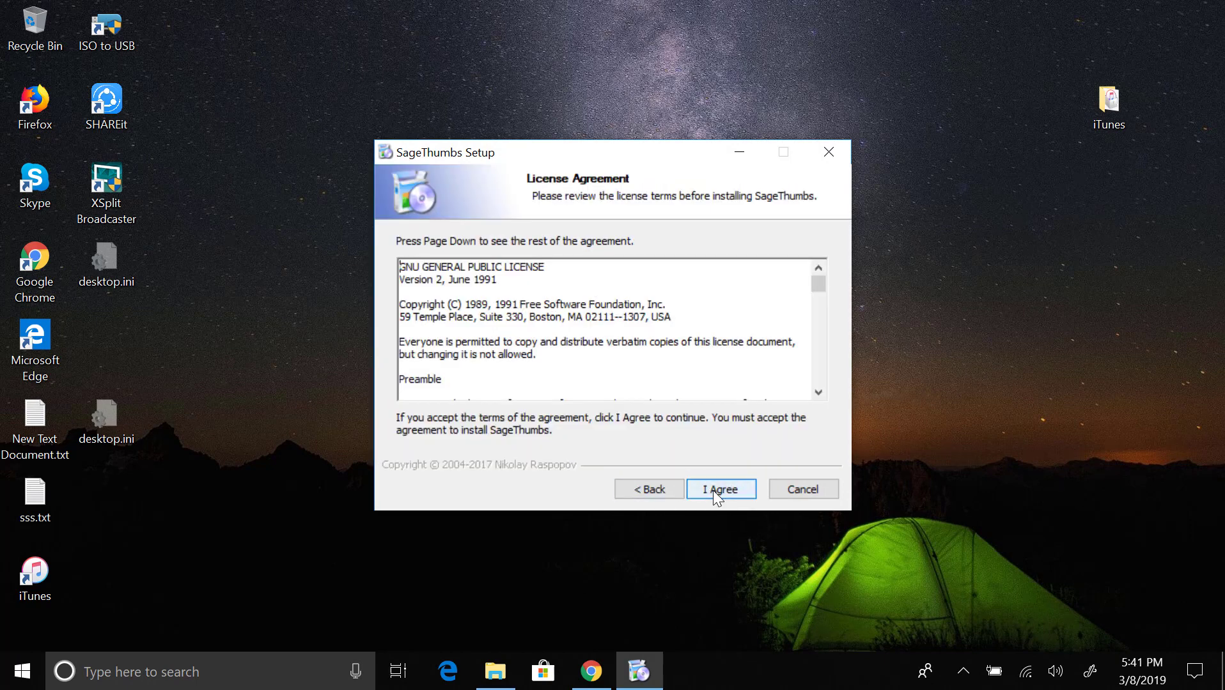
left_click(713, 490)
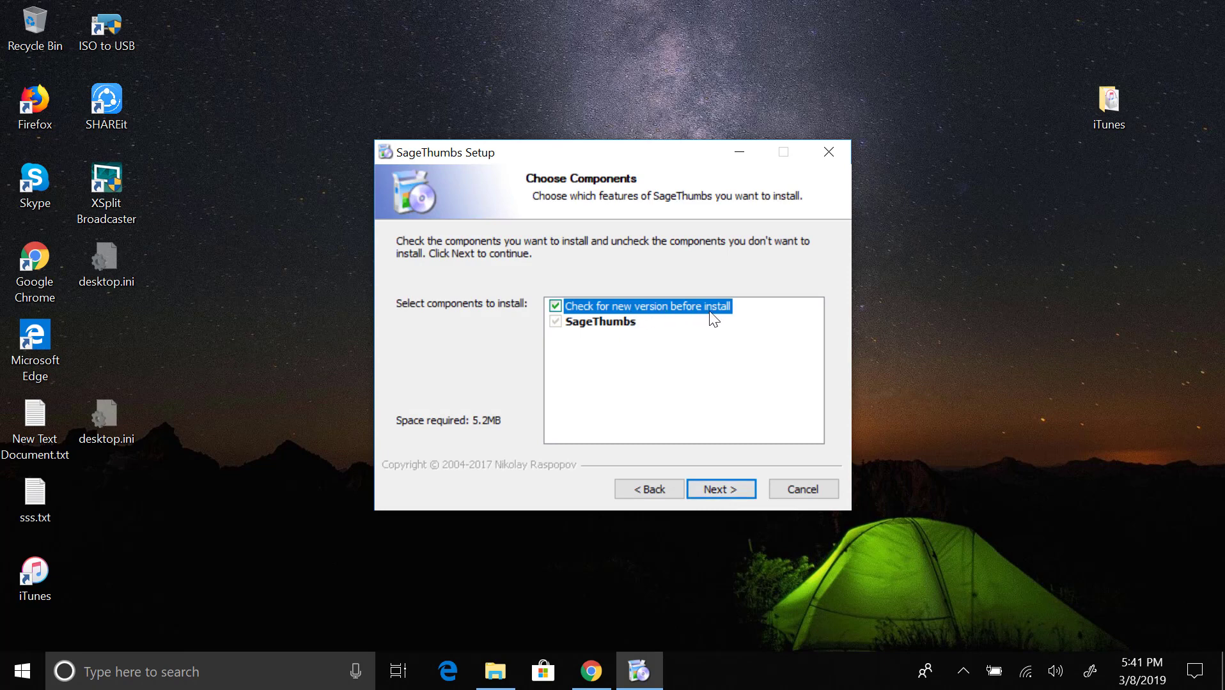
left_click(718, 491)
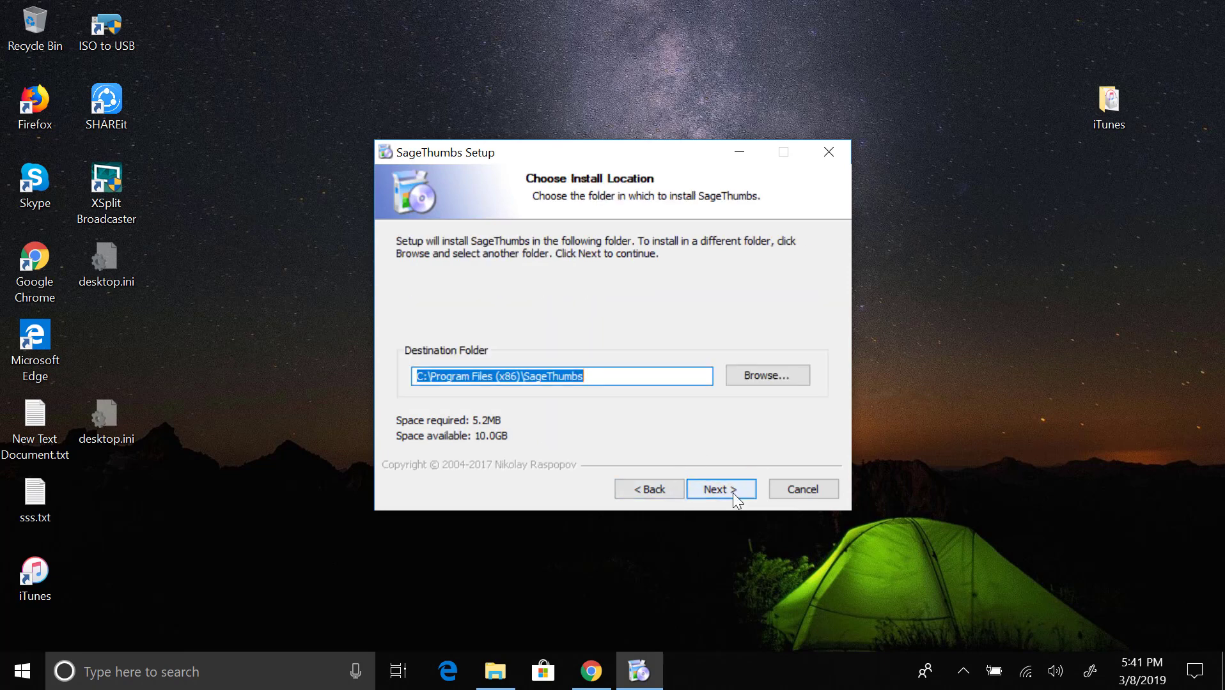
left_click(733, 495)
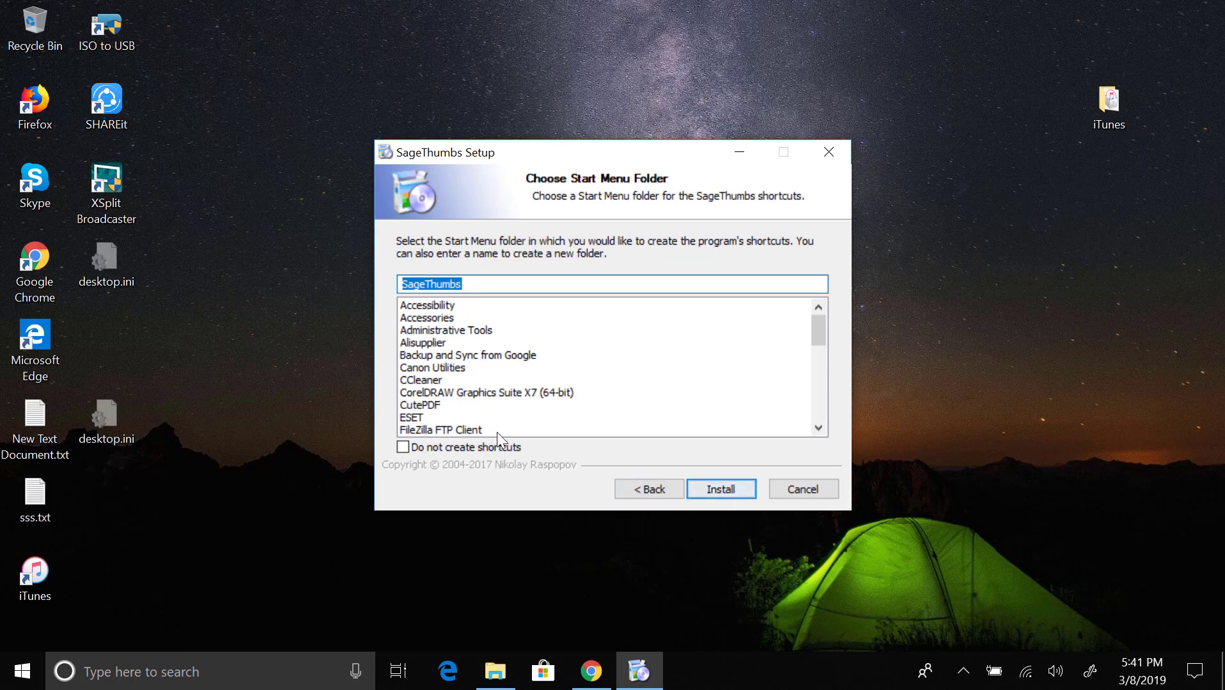
left_click(725, 494)
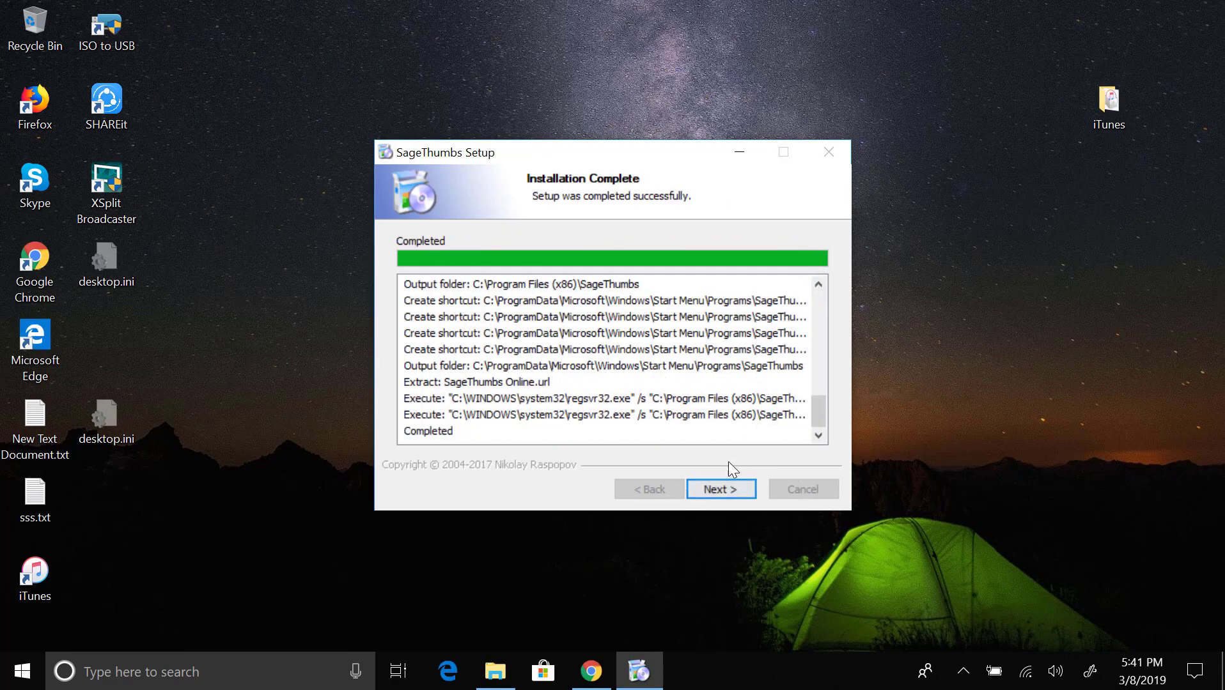
left_click(720, 489)
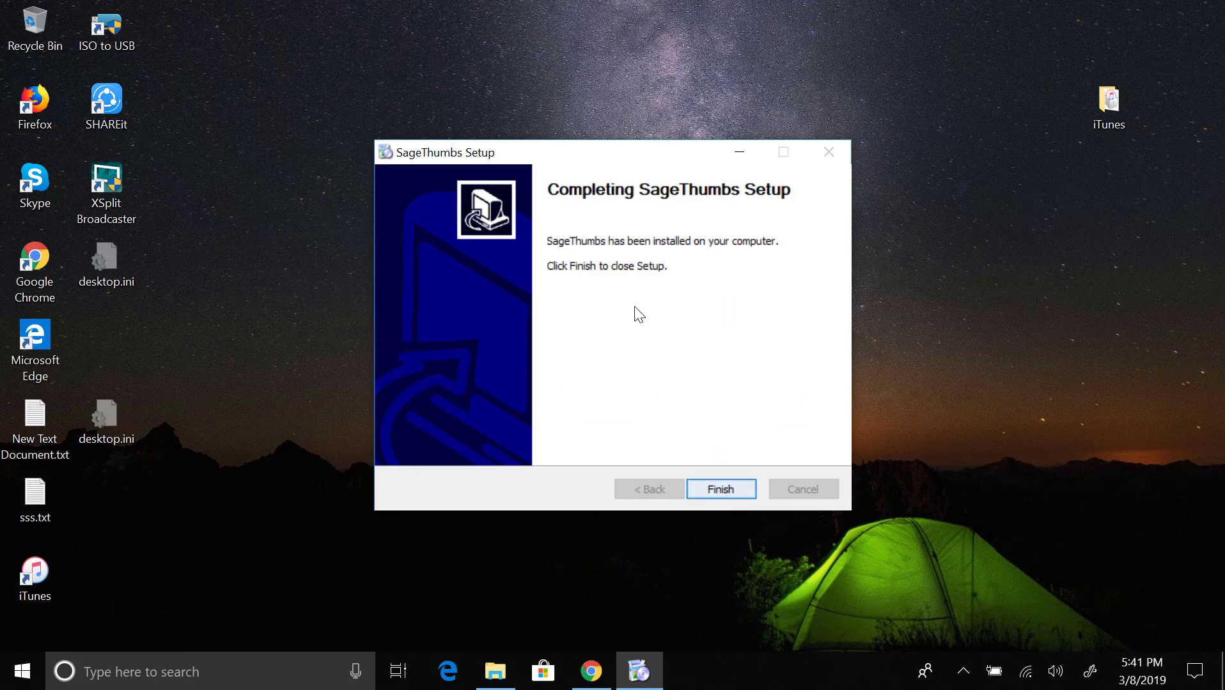
Close the finished installer and open the Files folder from the desktop
left_click(721, 489)
left_click(720, 308)
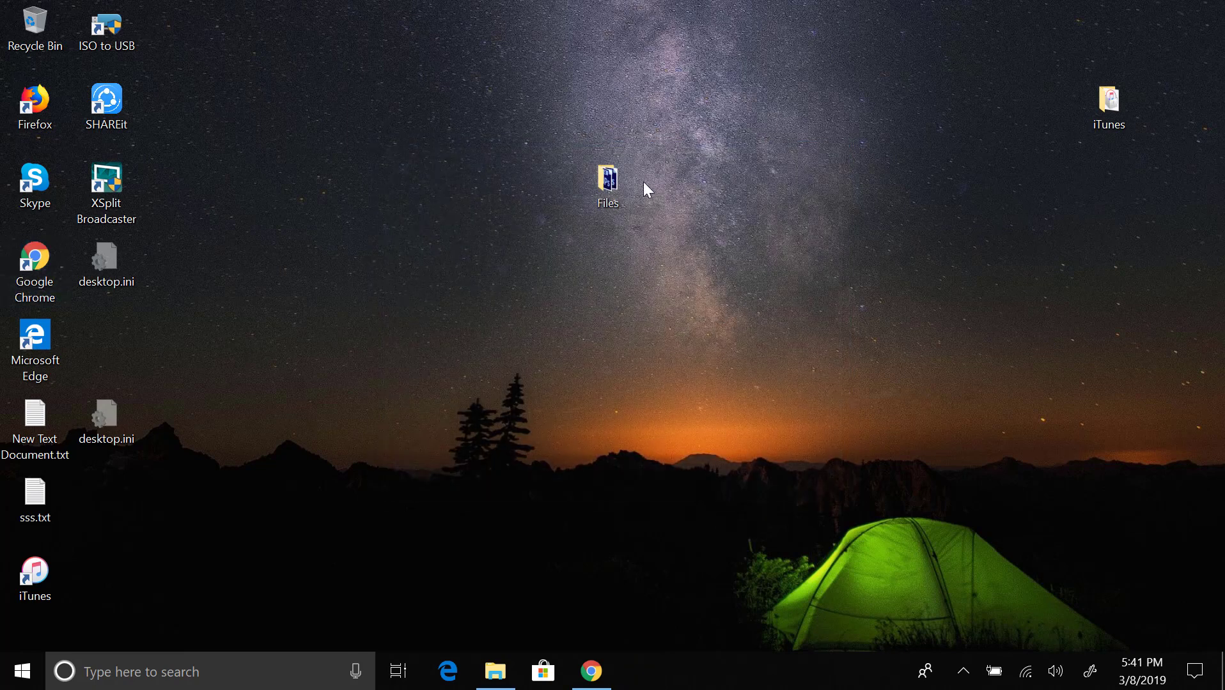
double_click(610, 192)
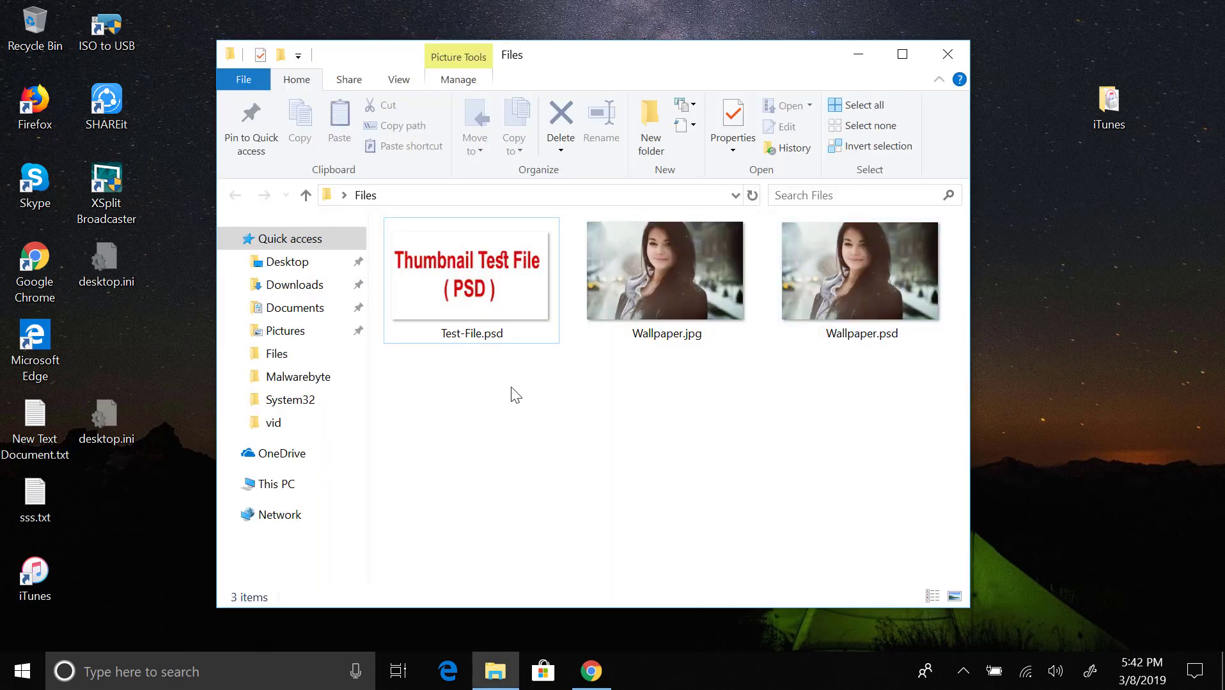
Inspect the PSD files' new picture thumbnails and select Test-File.psd
left_click(530, 326)
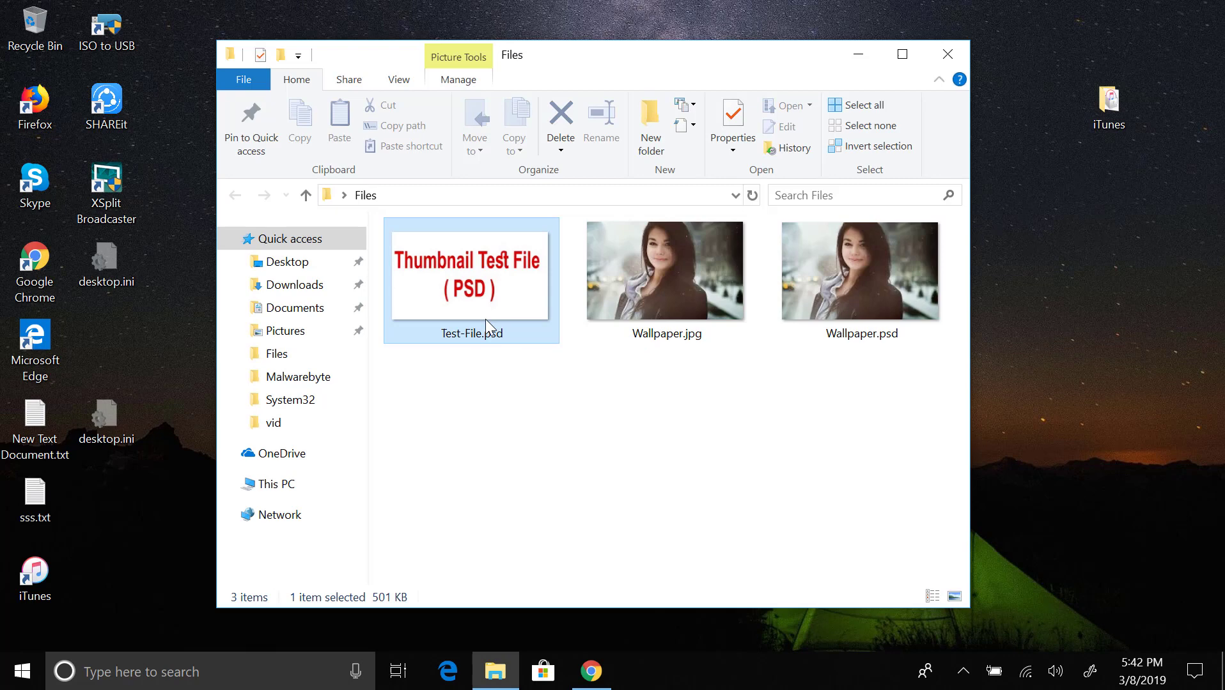
left_click(847, 318)
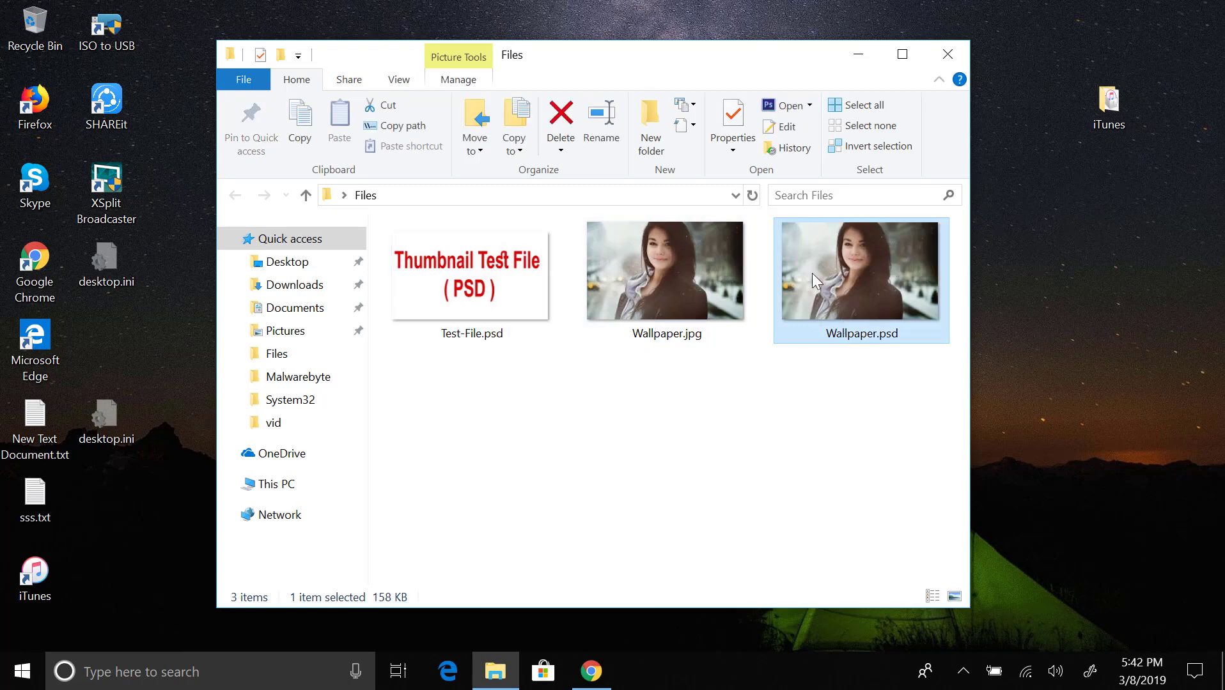
left_click(837, 422)
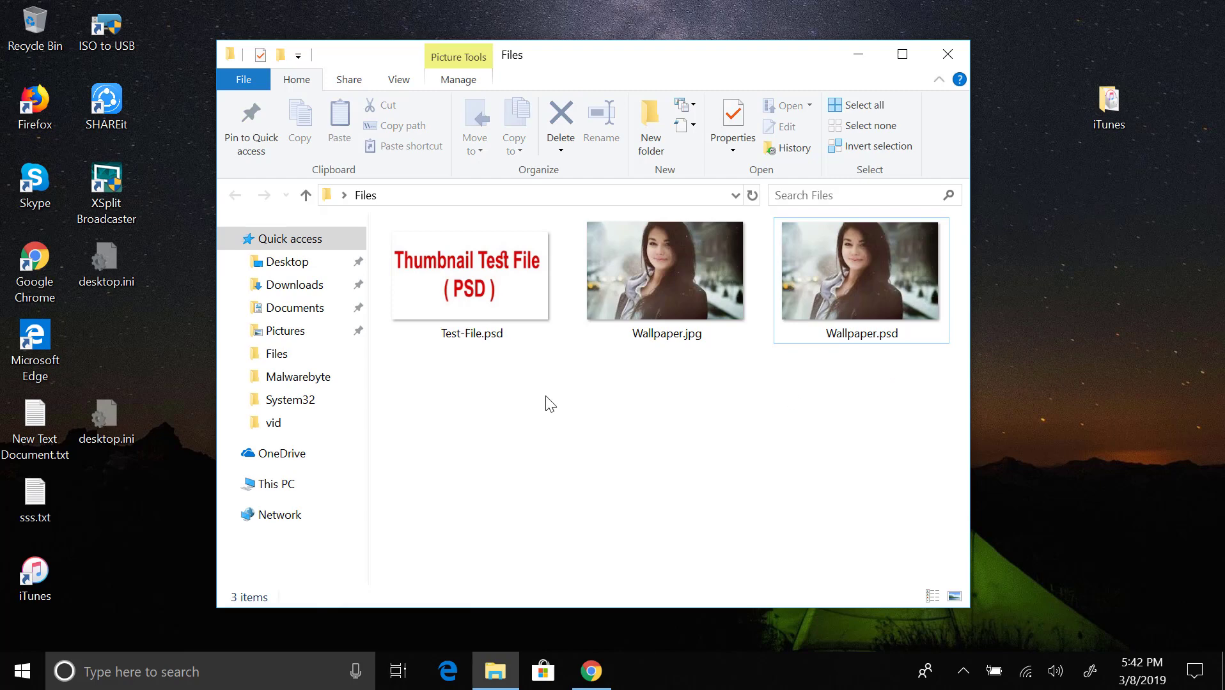
left_click_drag(464, 387, 915, 278)
left_click(842, 409)
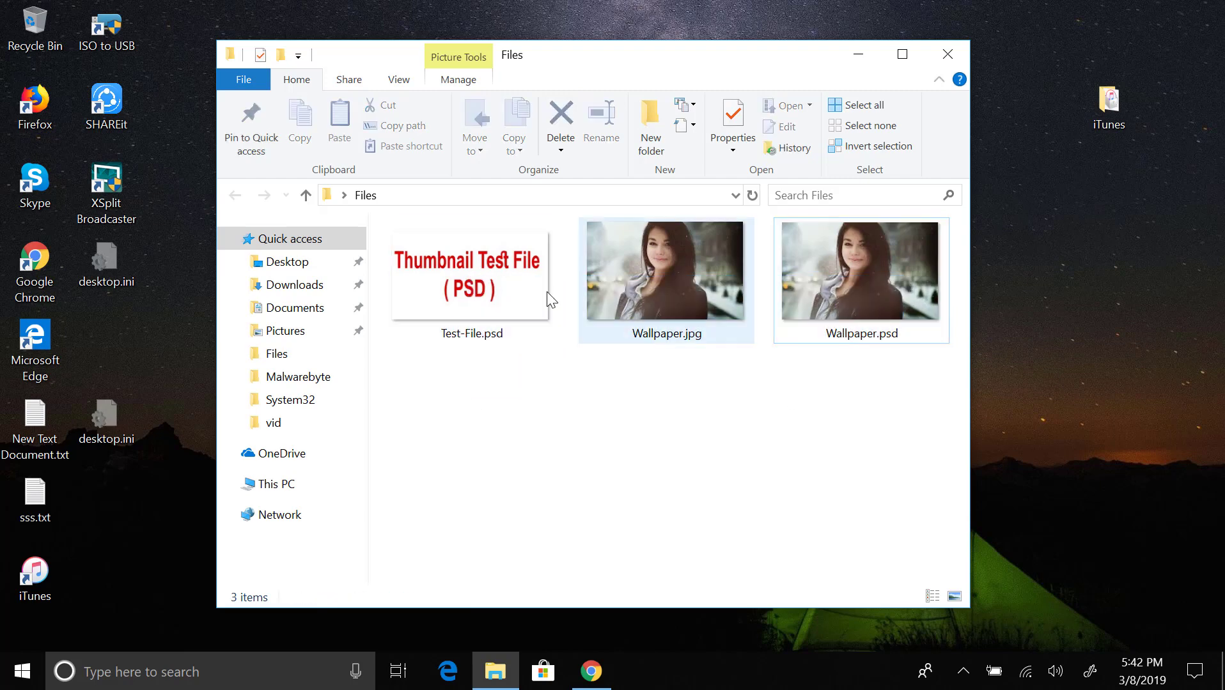
left_click(476, 289)
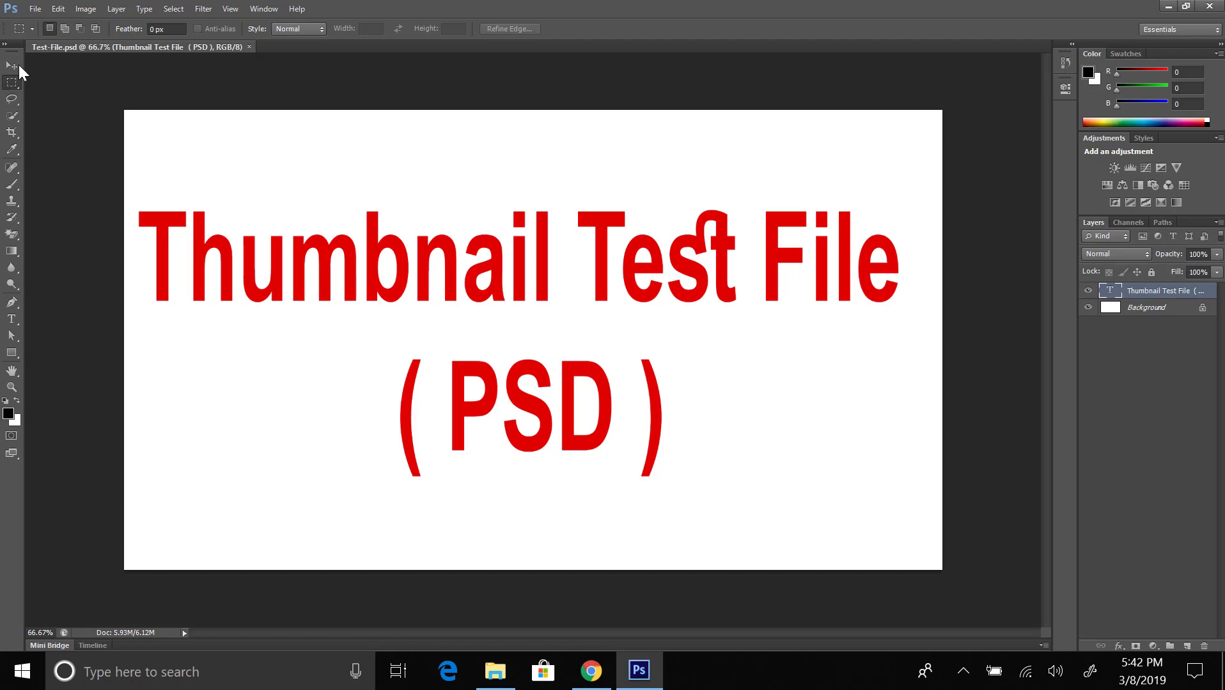
Confirm the Thumbnail Test File title is editable text, then select all three files in Explorer
key("t")
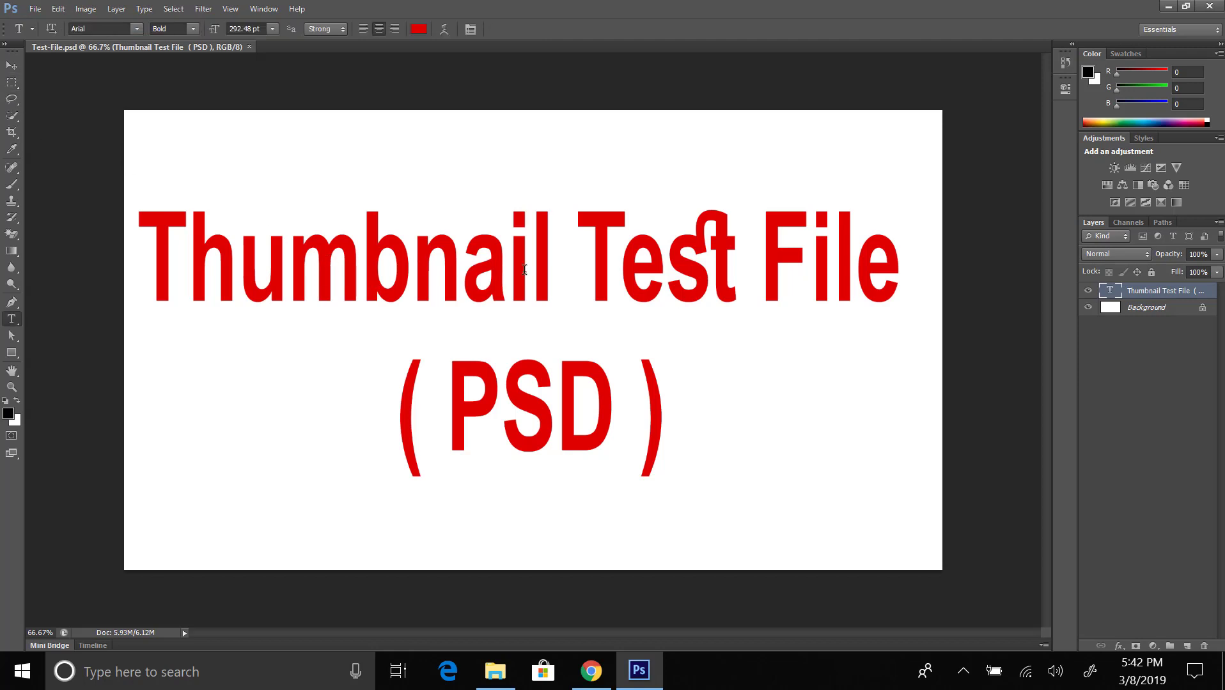
left_click(529, 269)
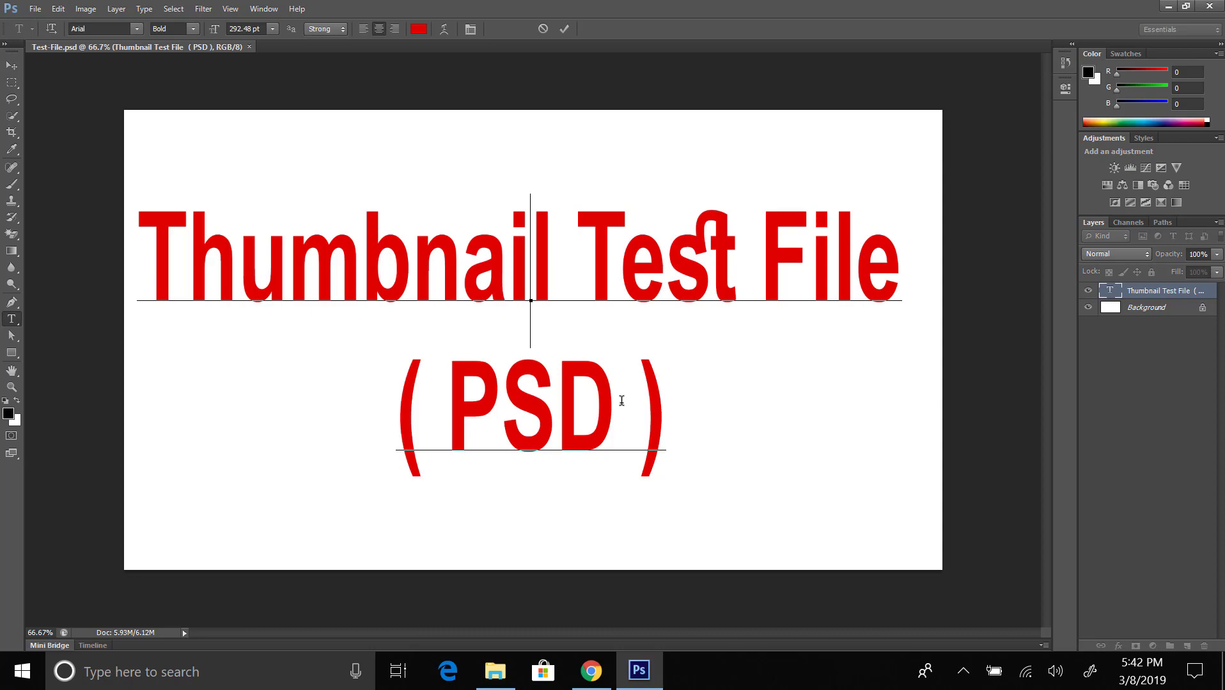
key("Right")
left_click(709, 401)
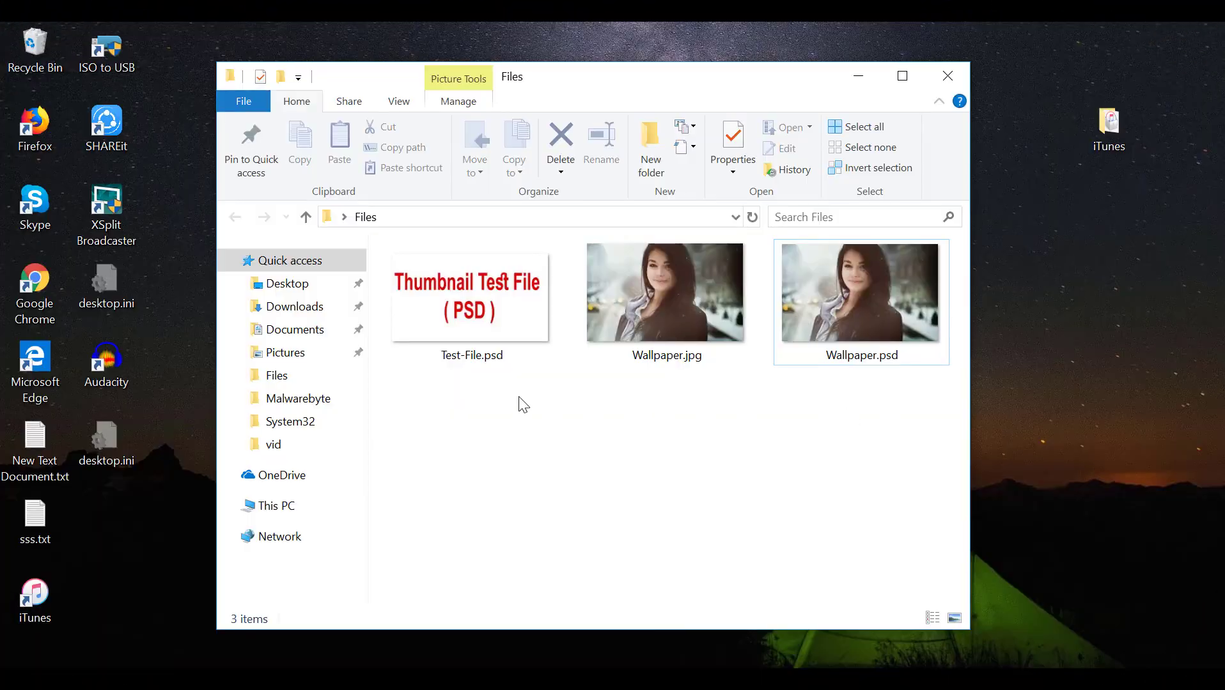
left_click_drag(455, 397, 877, 358)
Show Wallpaper.psd's SageThumbs submenu, then open the SageThumbs Options window
left_click(876, 432)
right_click(872, 326)
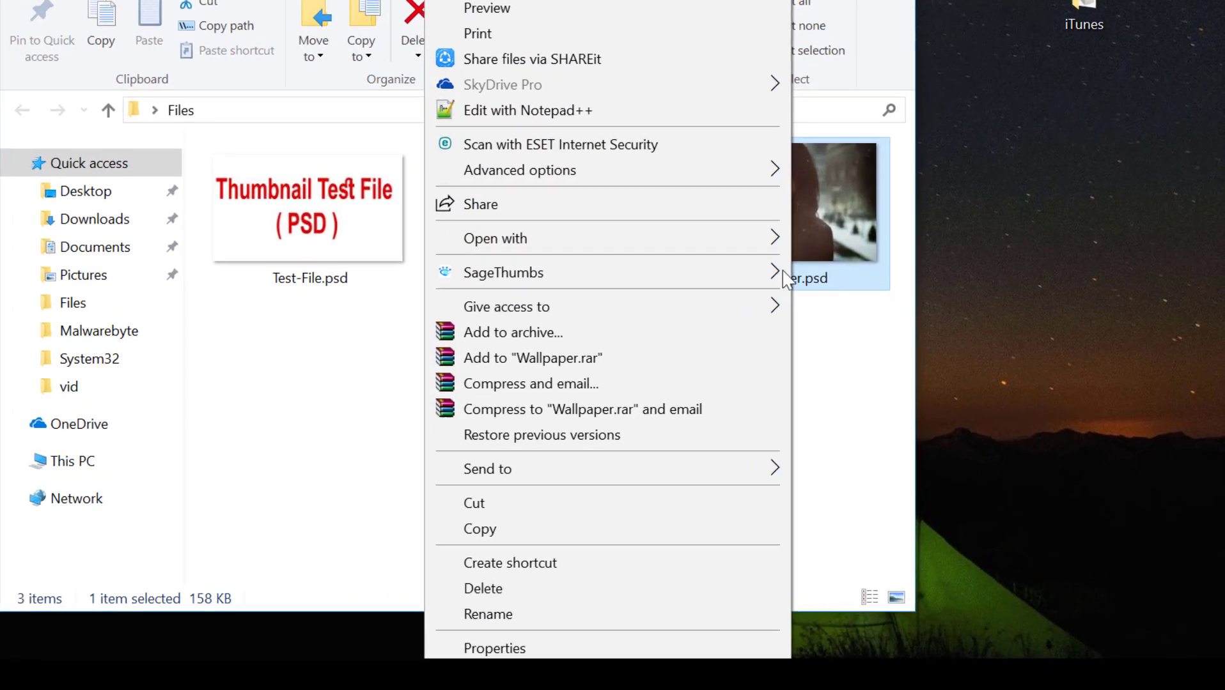
mouse_move(759, 357)
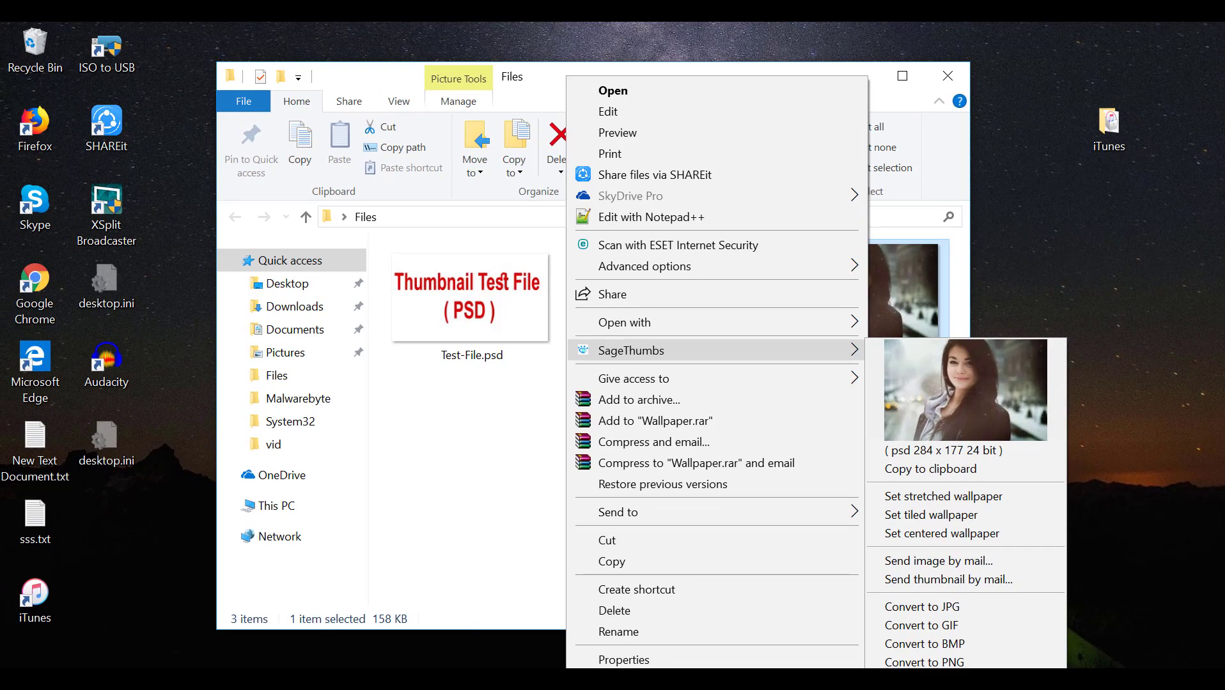
left_click(921, 683)
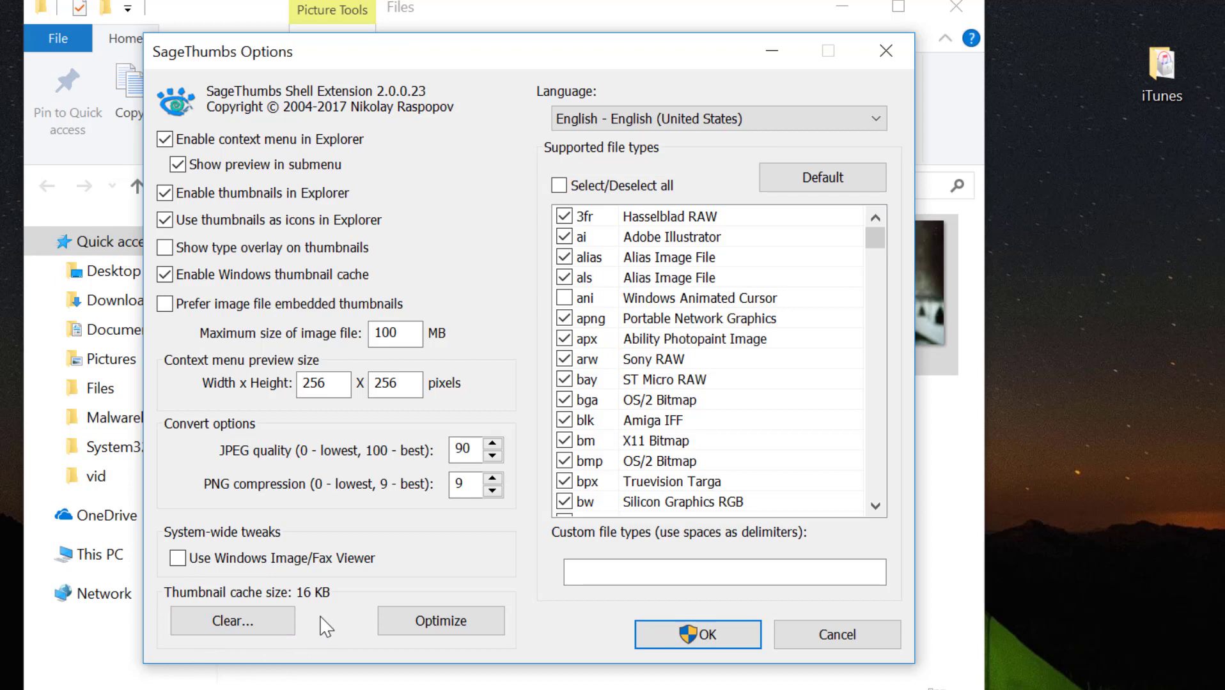
Choose Clear... to empty the 16 KB thumbnail cache
left_click(238, 630)
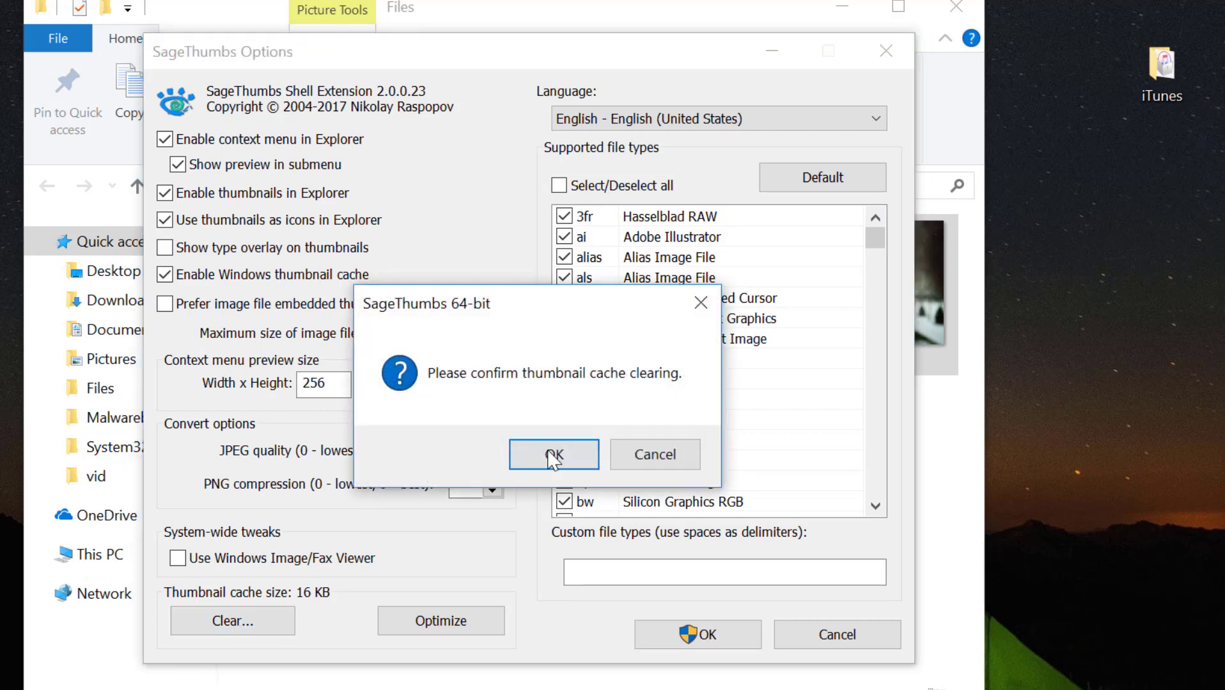